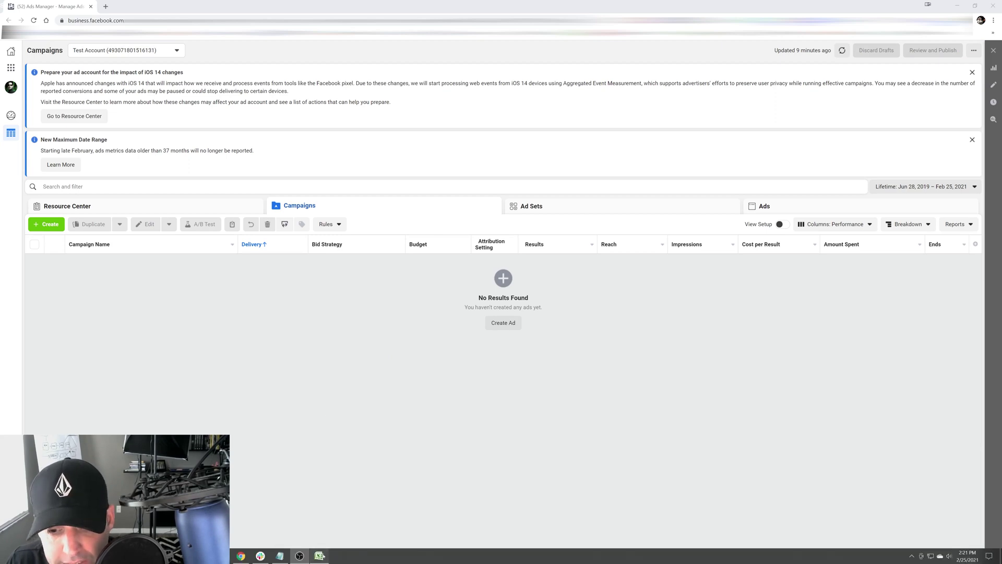
# Bring up the order data spreadsheet in Excel and auto-fit all its columns
pyautogui.click(320, 557)
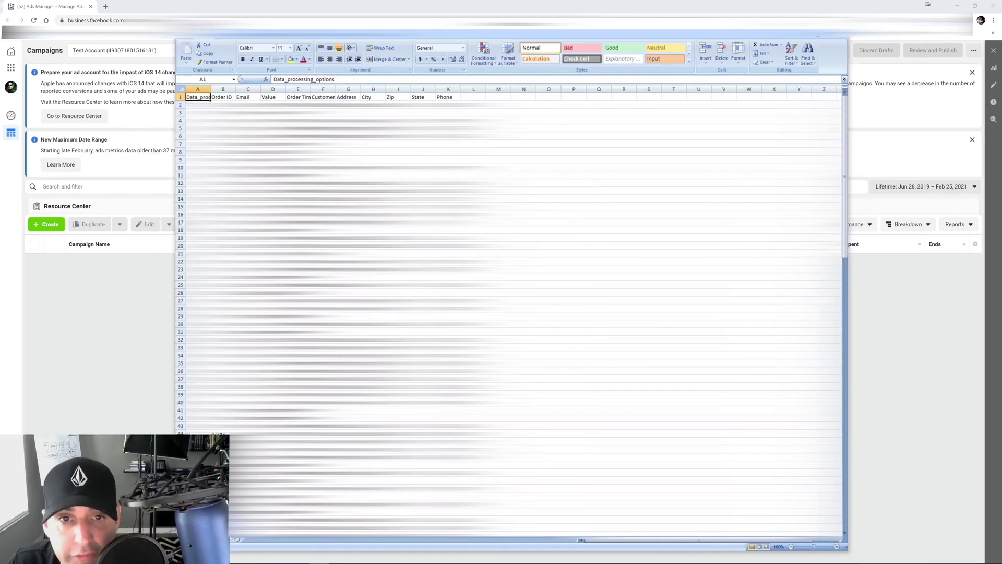
pyautogui.click(181, 88)
pyautogui.doubleClick(211, 89)
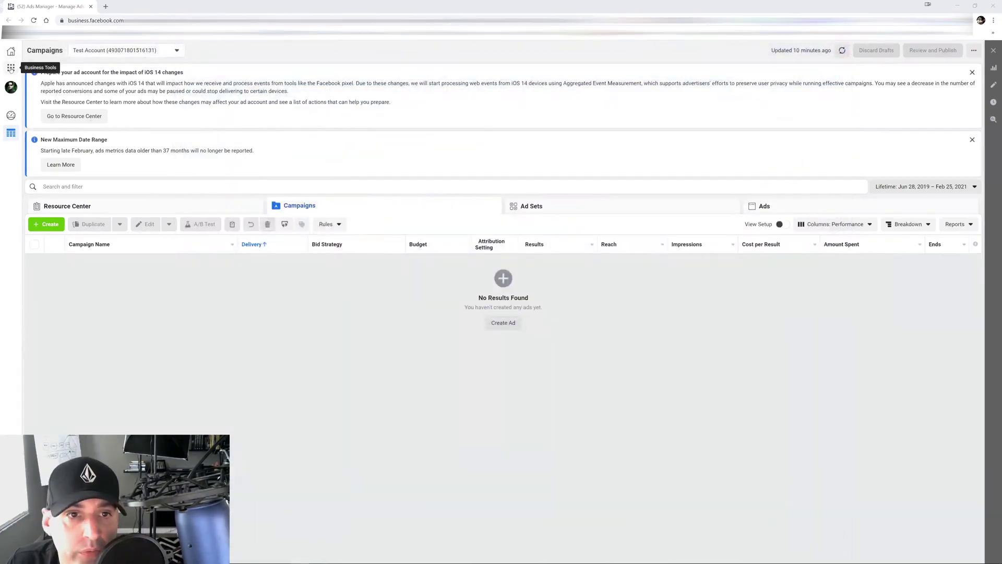
# Open the Audiences page from Business Tools in a new browser tab
pyautogui.click(11, 68)
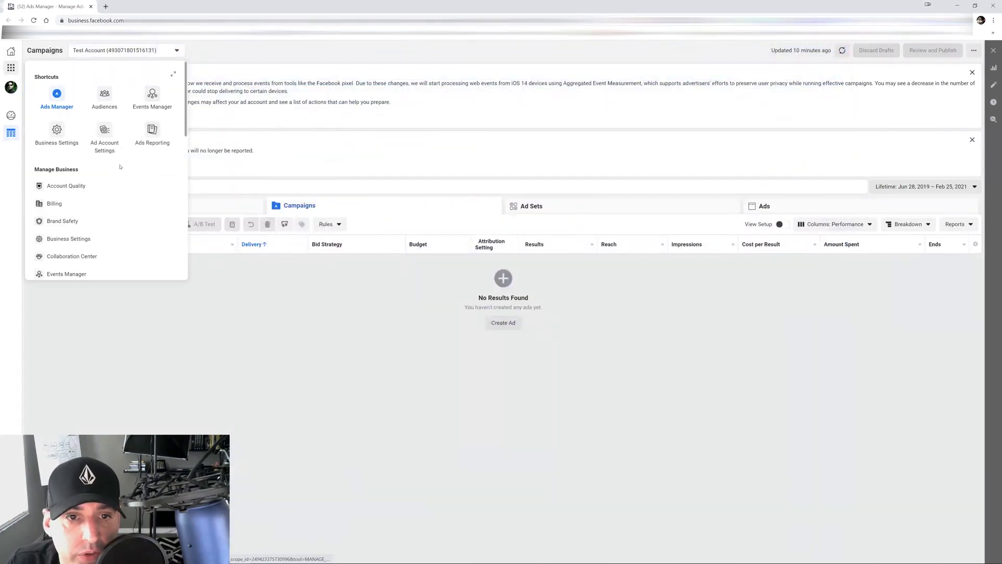
pyautogui.rightClick(107, 94)
pyautogui.click(121, 100)
pyautogui.click(132, 4)
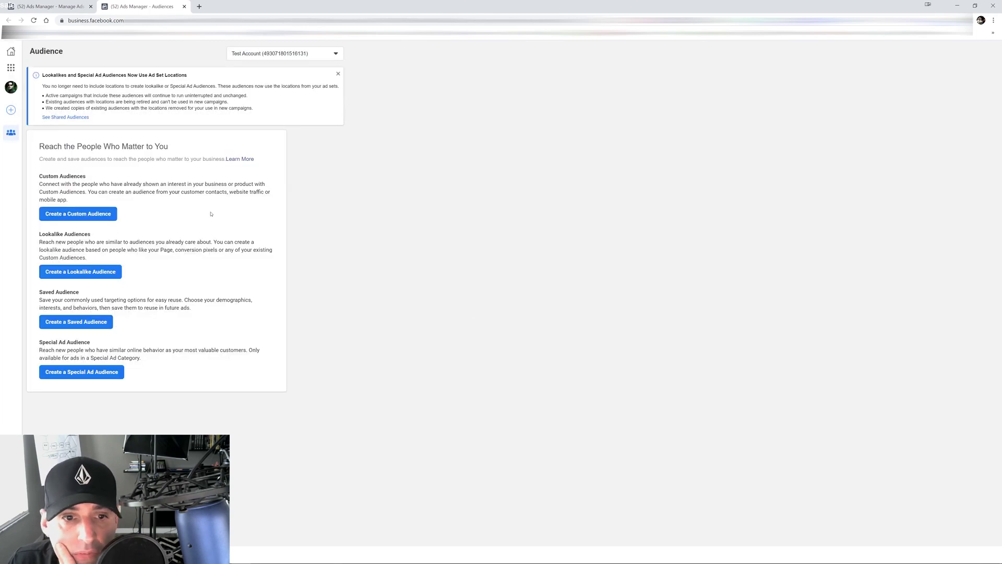
# Start a custom audience with Customer list as the source and continue
pyautogui.click(78, 214)
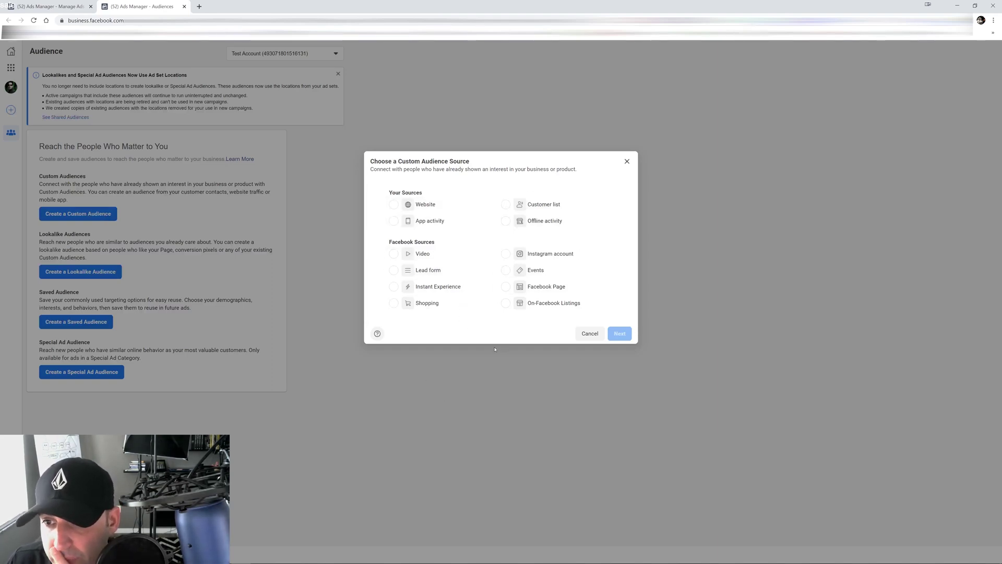
pyautogui.click(508, 204)
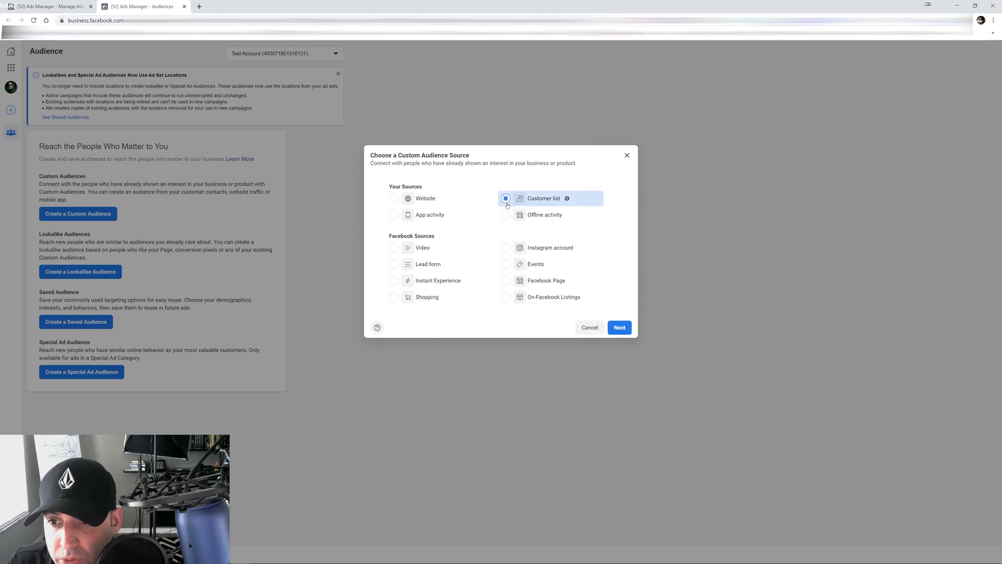
pyautogui.click(620, 328)
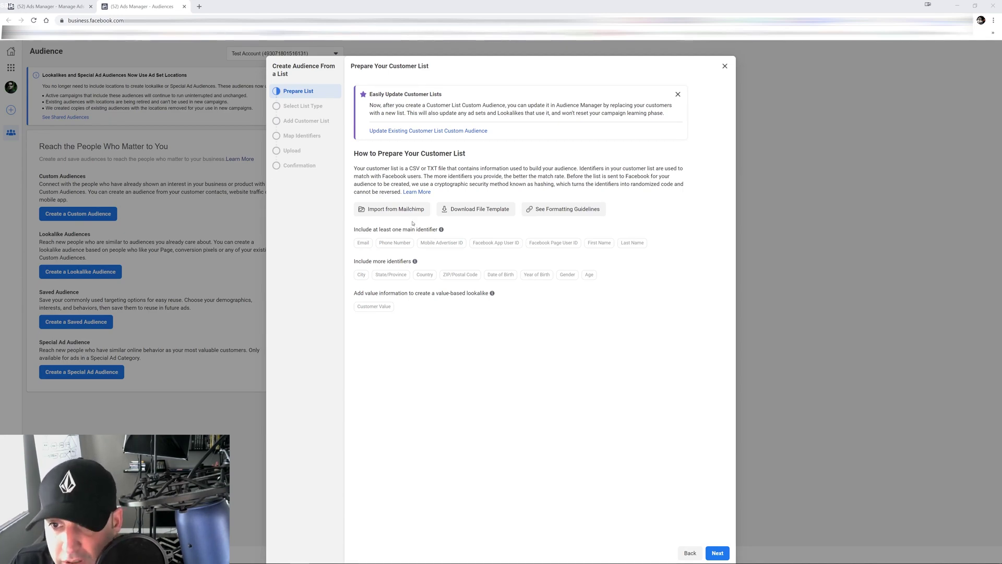
# Download the example_value_based_audience_file.csv template and open it in Excel
pyautogui.click(473, 213)
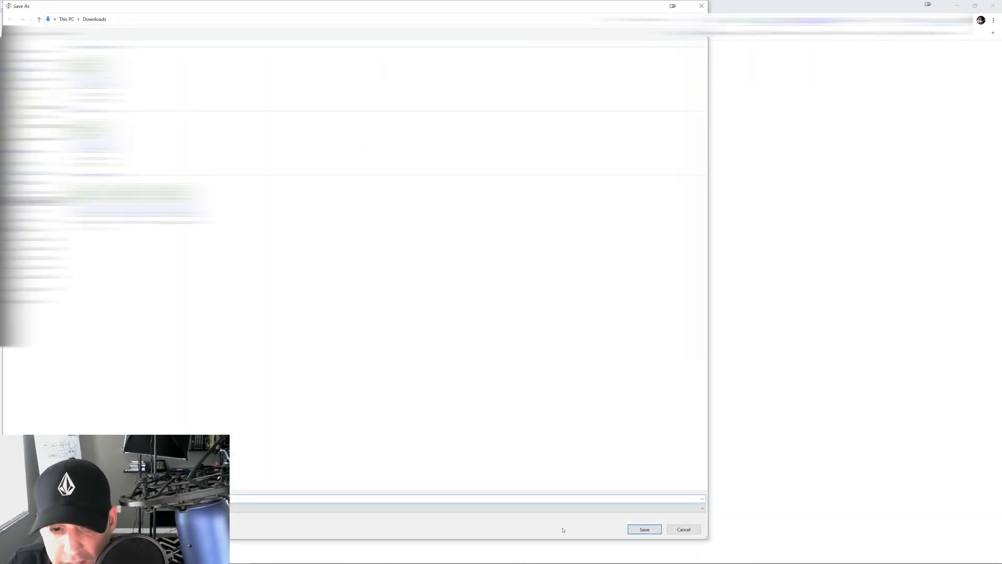
pyautogui.click(645, 530)
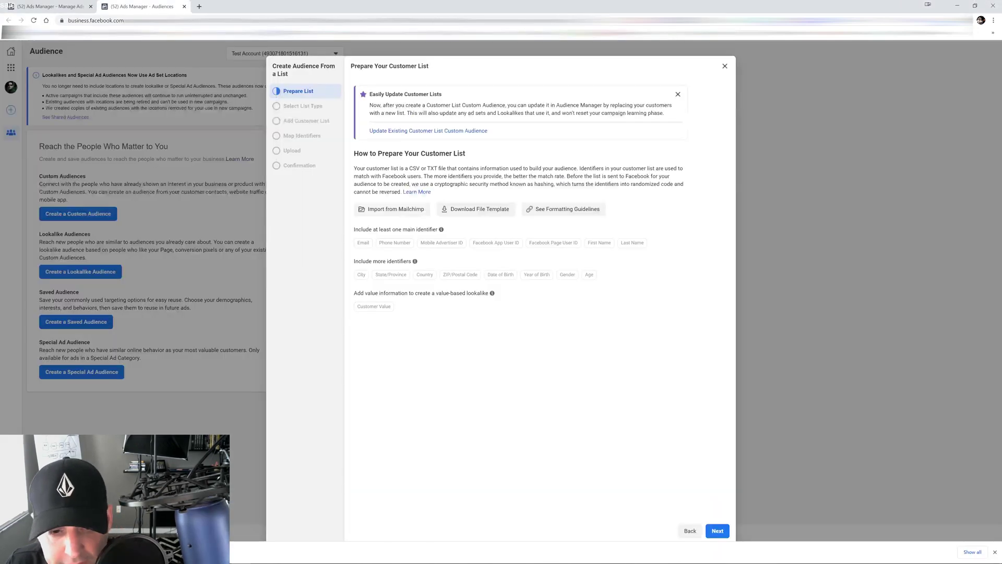
pyautogui.click(78, 552)
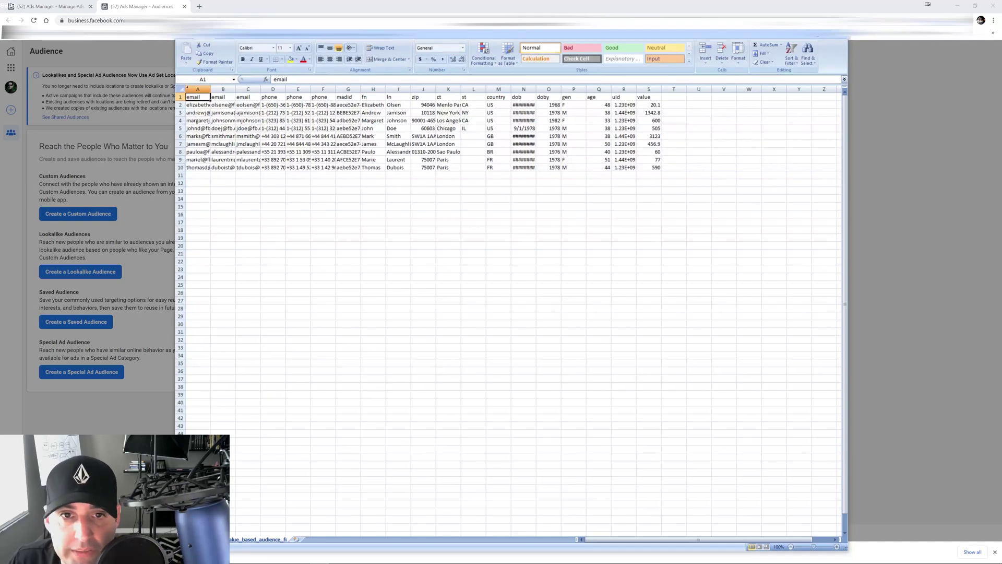
# Auto-fit all template columns to review the headers, then close Excel
pyautogui.click(180, 89)
pyautogui.moveTo(211, 91); pyautogui.dragTo(211, 91)
pyautogui.doubleClick(211, 91)
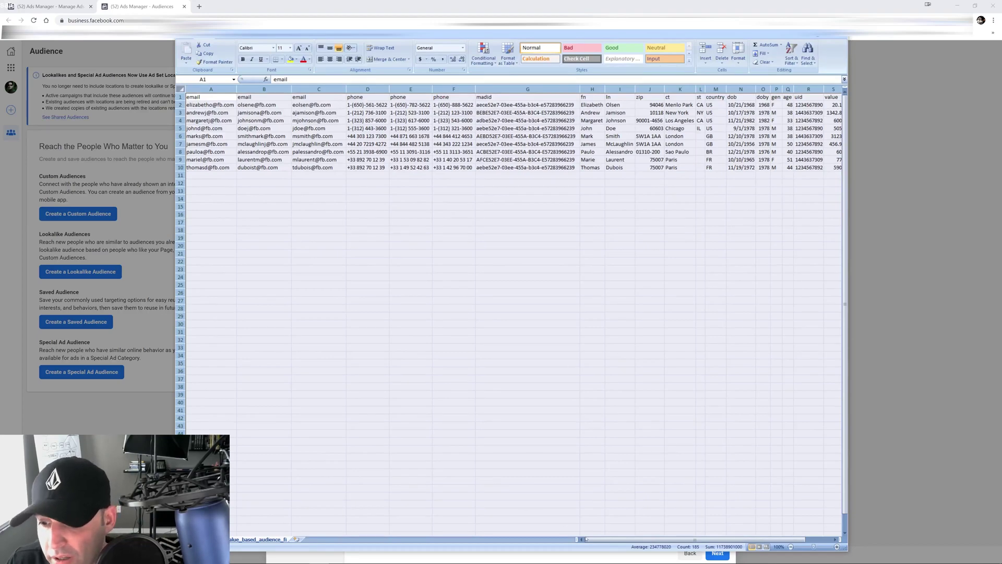
pyautogui.moveTo(592, 541); pyautogui.dragTo(655, 540)
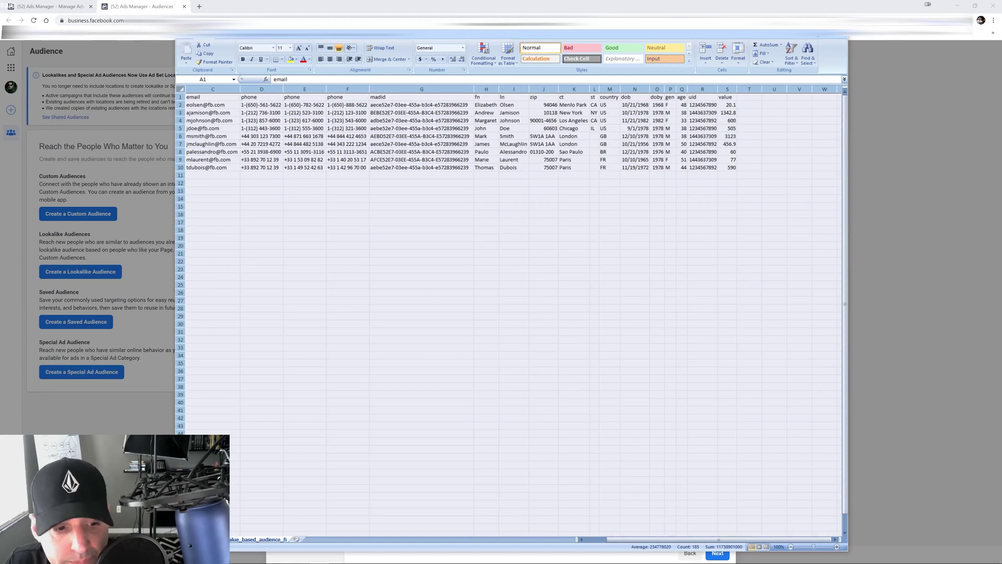
pyautogui.hotkey('alt', 'F4')
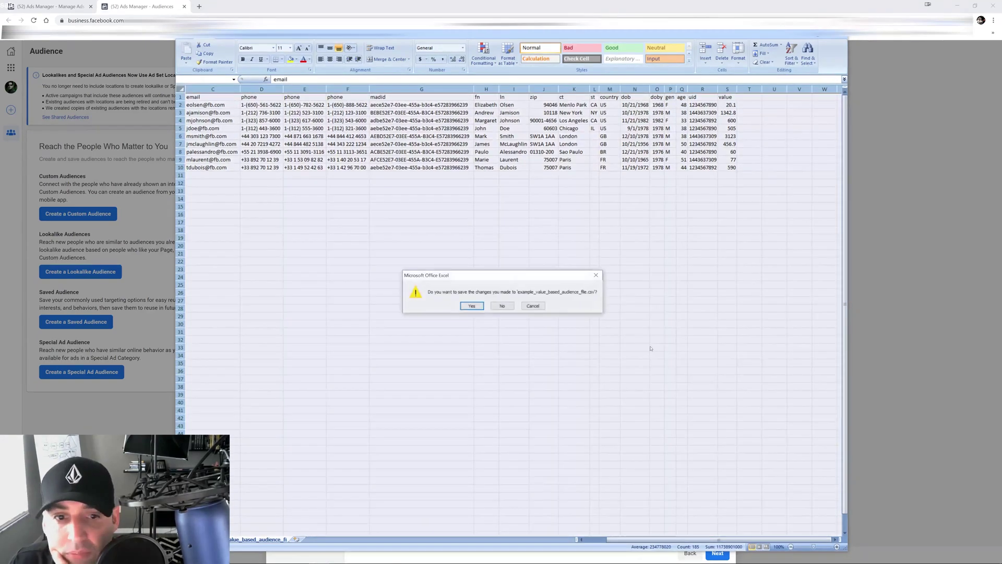
# Dismiss the save prompt and read through the How to Format Customer Lists identifier tables
pyautogui.click(502, 306)
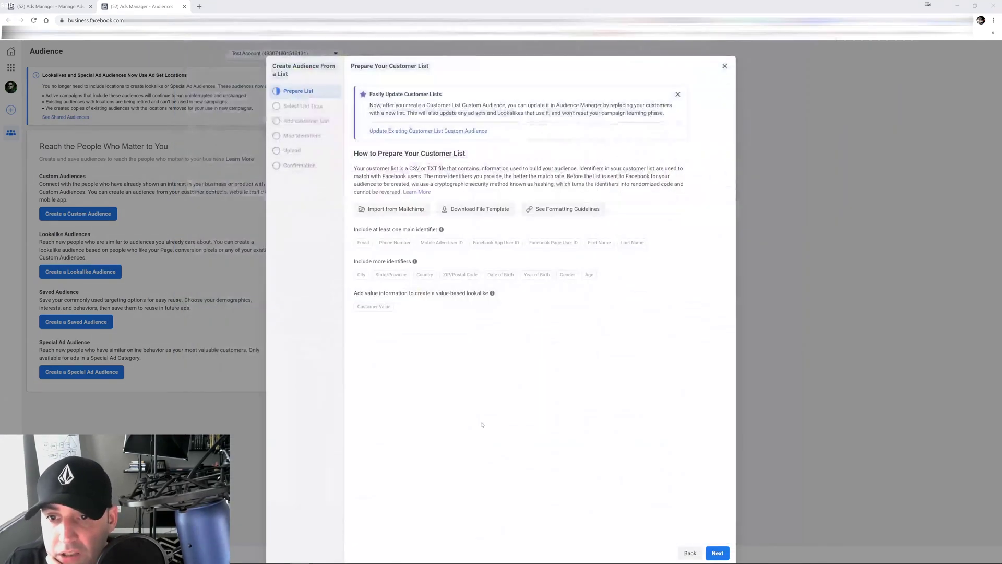
pyautogui.click(573, 212)
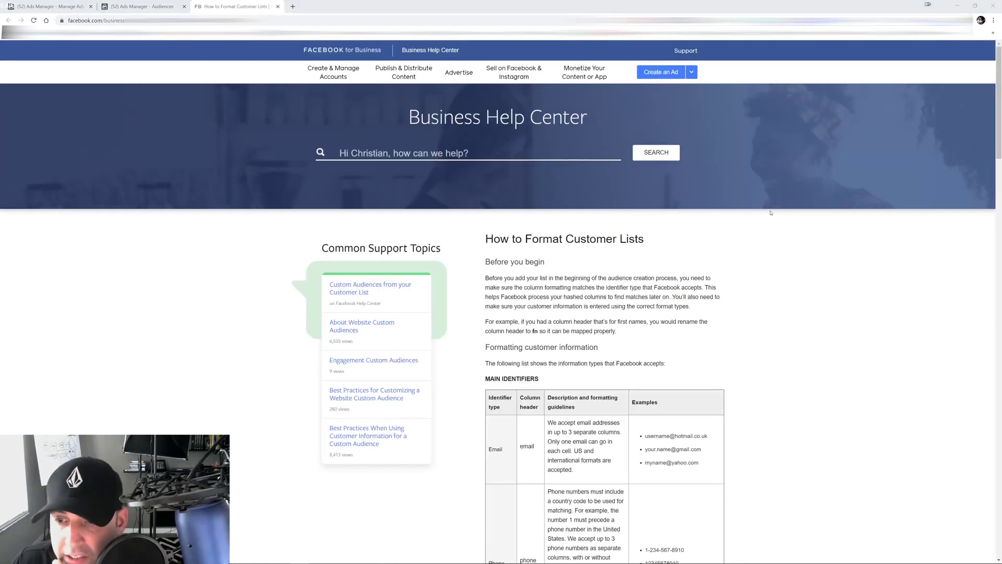
pyautogui.scroll(-6, 762, 200)
pyautogui.scroll(-2, 763, 200)
pyautogui.scroll(2, 670, 253)
pyautogui.scroll(-4, 670, 254)
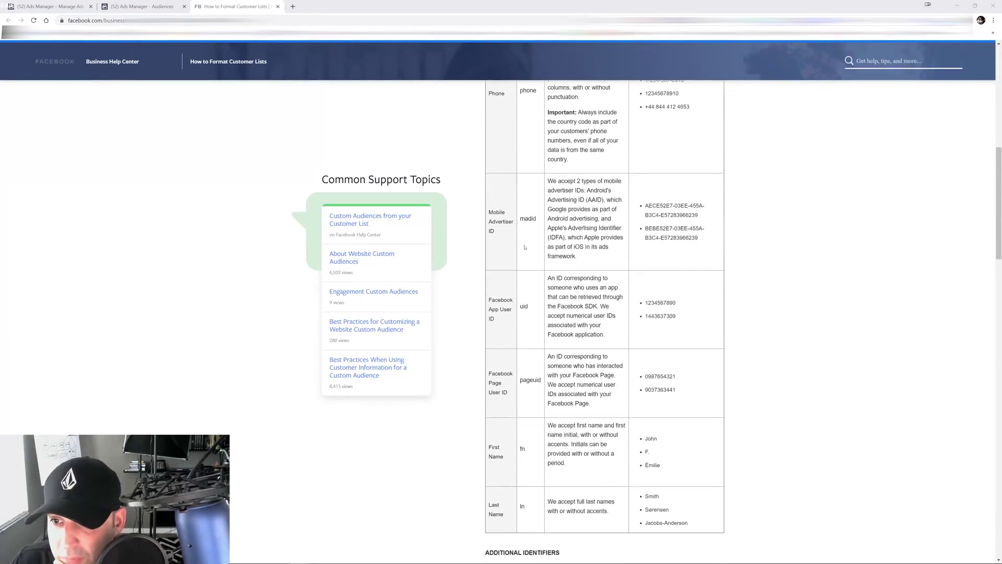
pyautogui.scroll(-3, 616, 229)
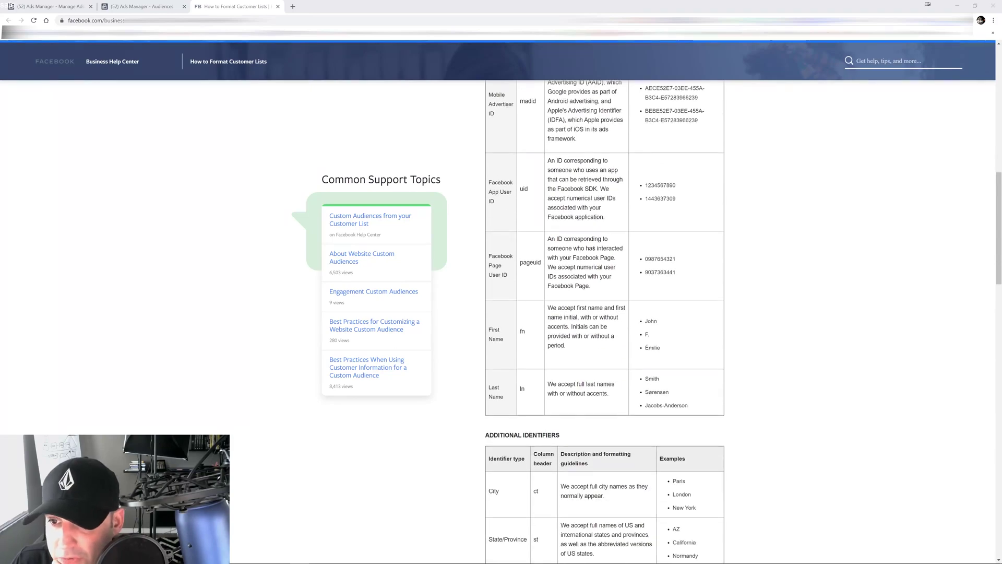
pyautogui.scroll(-7, 589, 259)
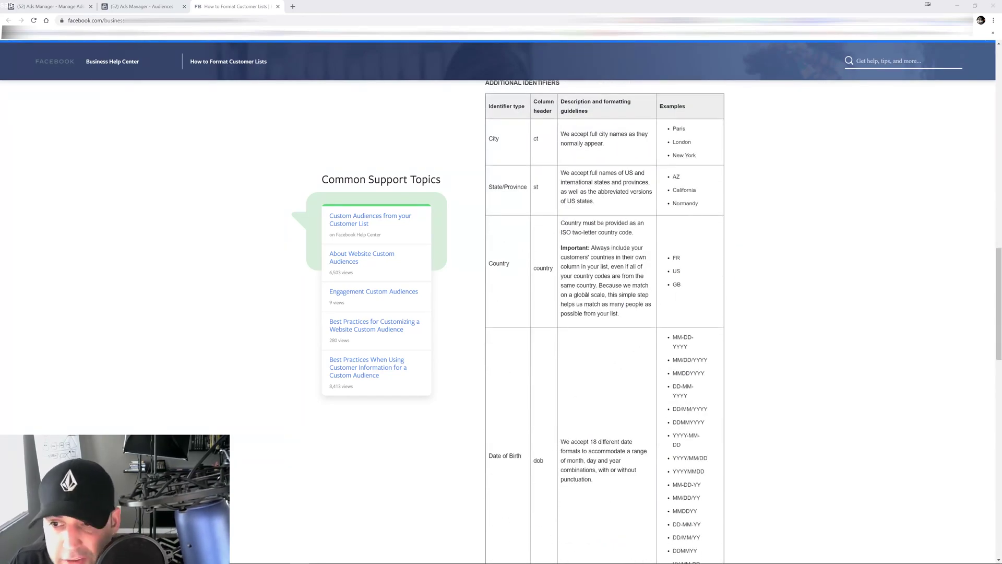
pyautogui.scroll(-10, 585, 294)
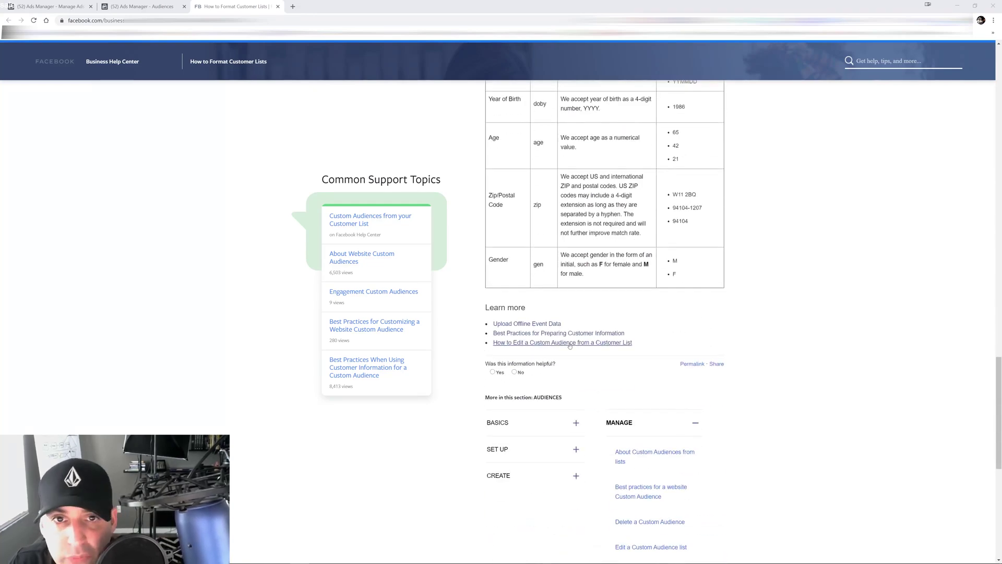
# Close the guide, choose No for a customer value column, and advance to Add Customer List
pyautogui.click(277, 7)
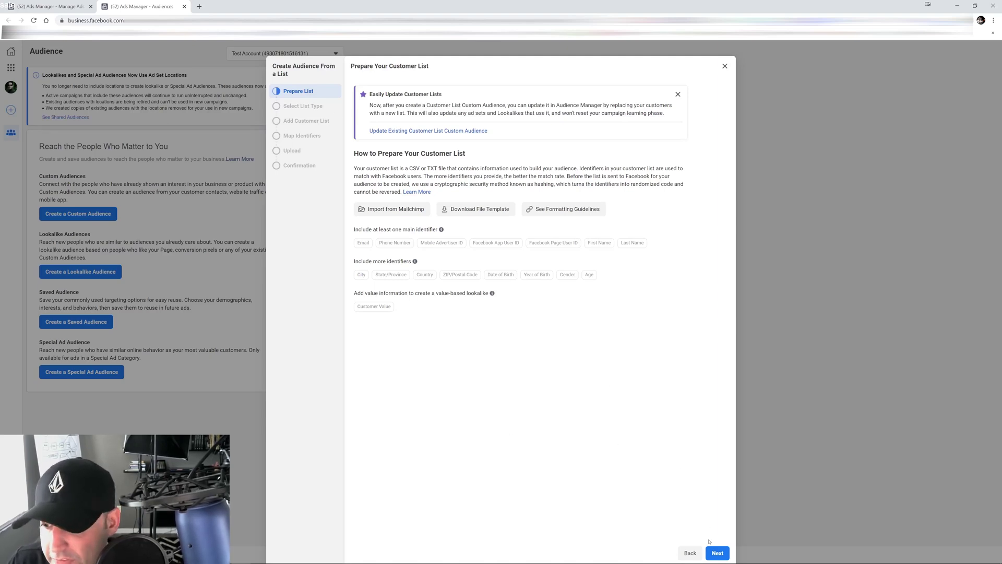
pyautogui.click(719, 553)
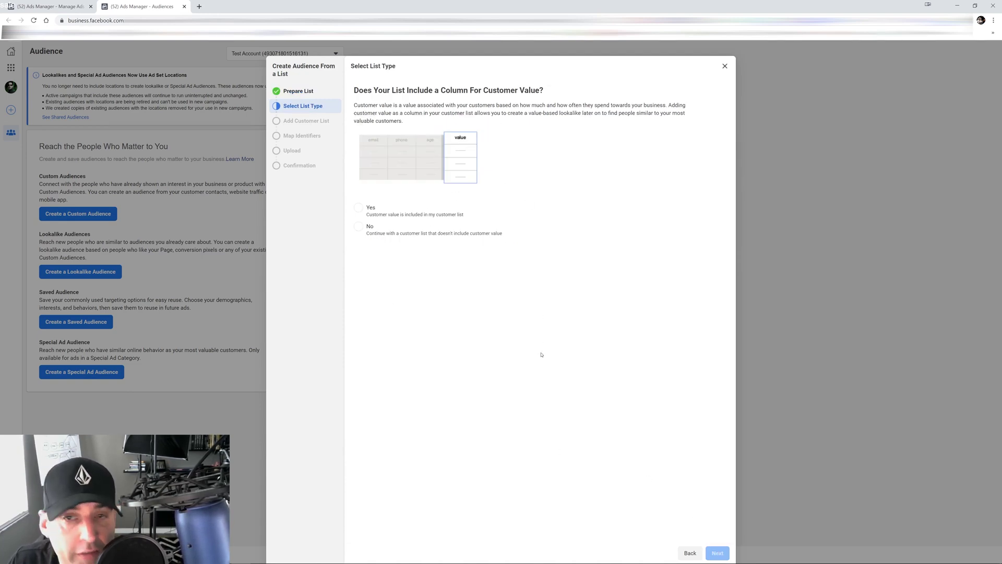
pyautogui.click(383, 216)
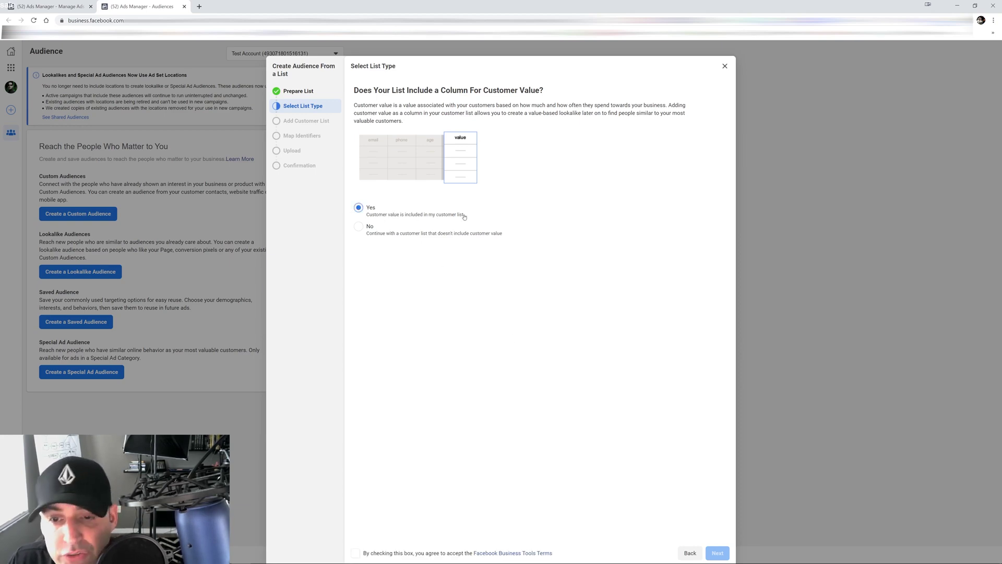
pyautogui.click(363, 232)
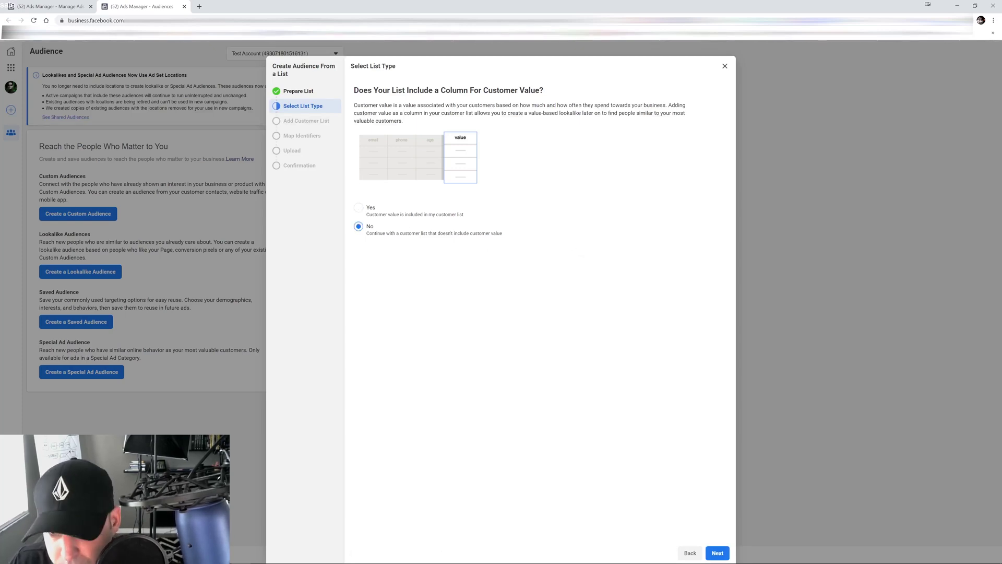
pyautogui.click(717, 552)
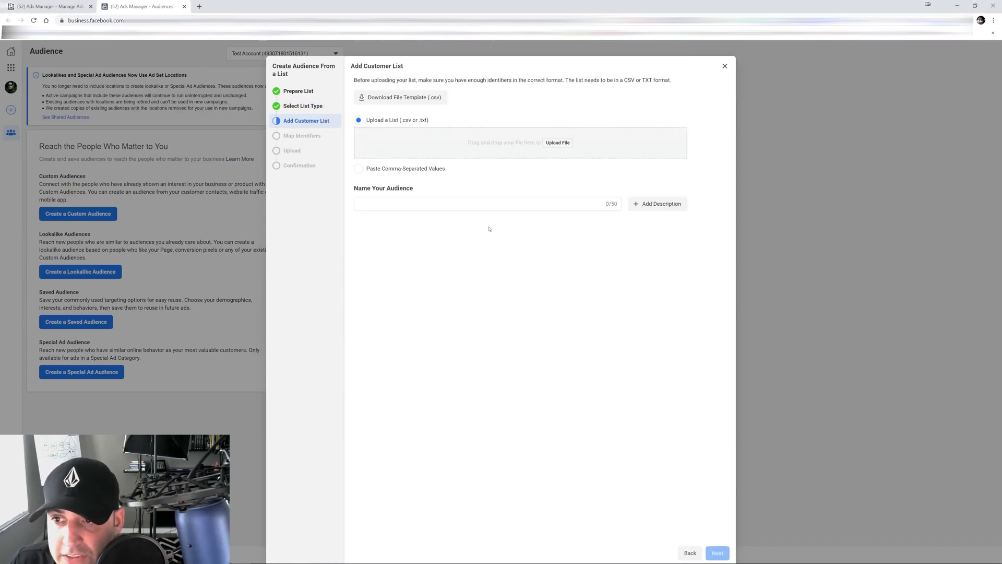
# Upload Feb 2-8th.csv and rename the audience to 'Customer List Feb 2021'
pyautogui.click(556, 143)
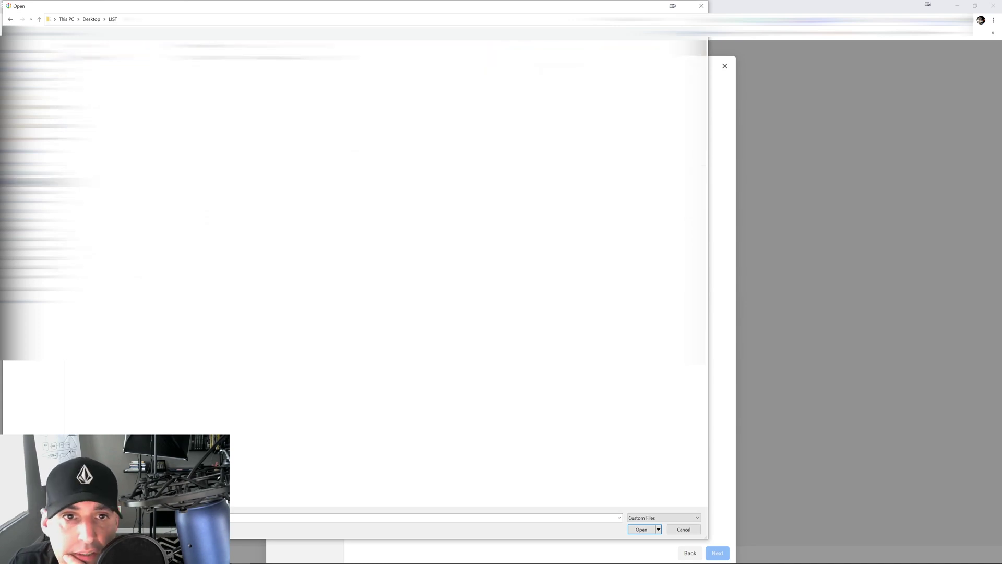
pyautogui.click(641, 530)
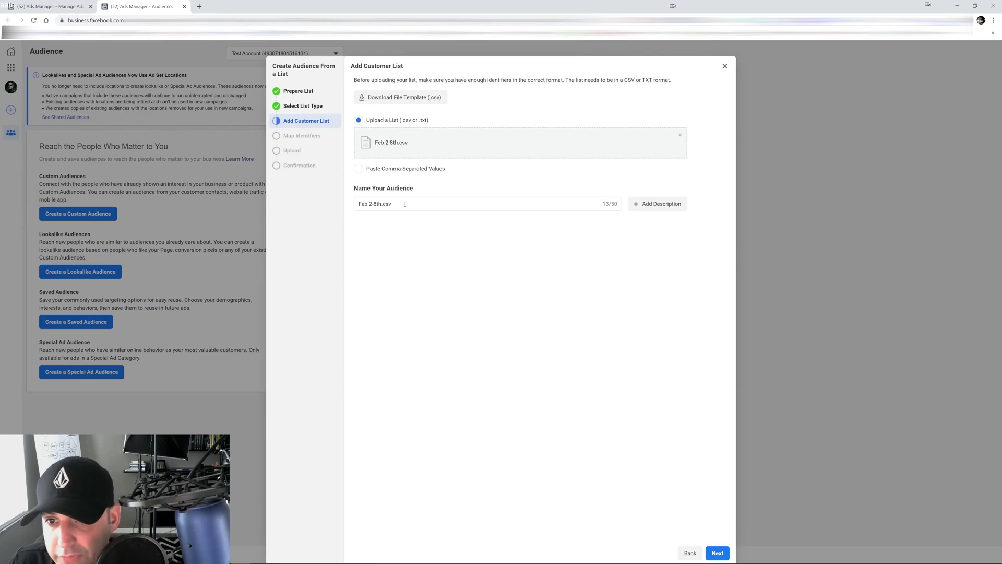
pyautogui.moveTo(395, 206); pyautogui.dragTo(342, 206)
pyautogui.write('customer')
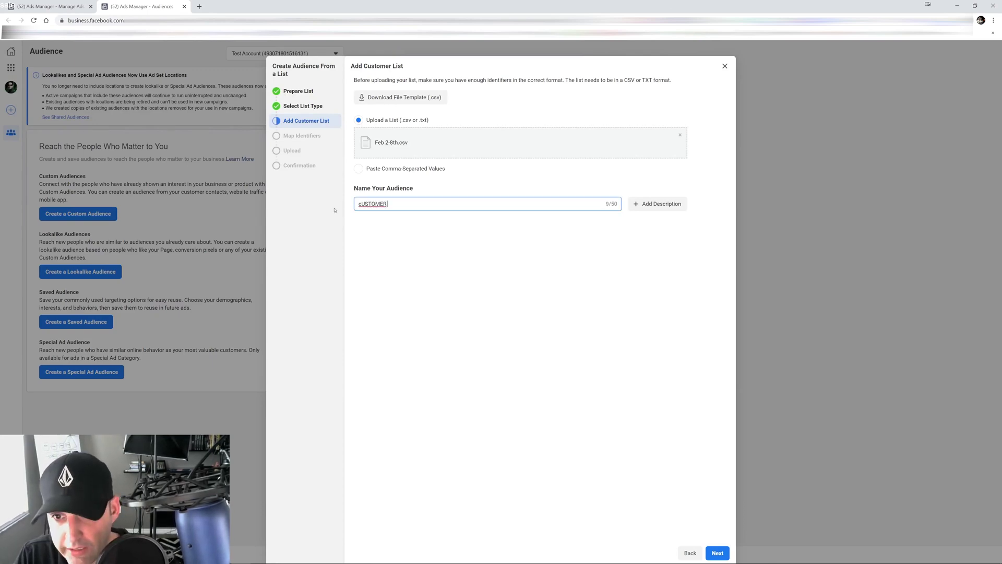
pyautogui.press('BackSpace')
pyautogui.press('BackSpace')
pyautogui.press('BackSpace')
pyautogui.press('BackSpace')
pyautogui.press('BackSpace')
pyautogui.press('BackSpace')
pyautogui.press('BackSpace')
pyautogui.press('BackSpace')
pyautogui.write('Customer List Feb 2021')
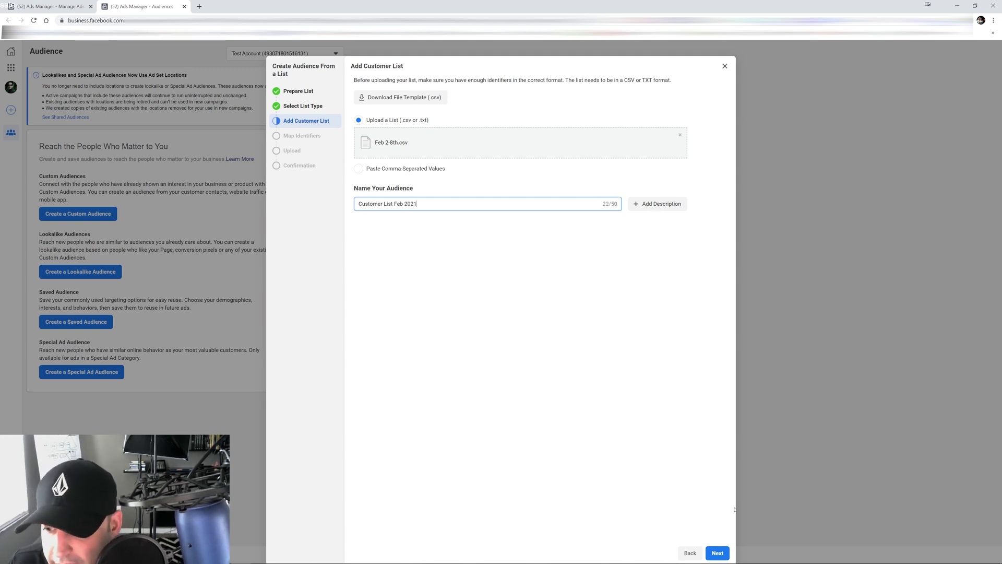
# Advance to the Map Identifiers step with Email, ZIP/Postal Code and Phone Number mapped
pyautogui.click(718, 553)
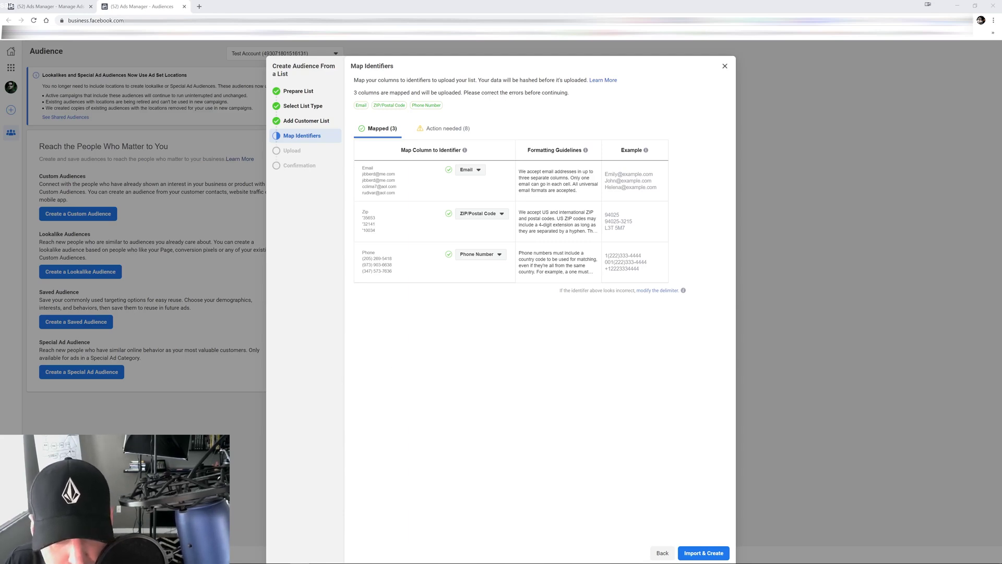
# Under Action needed, map the City column to City and State to State/Province
pyautogui.click(450, 129)
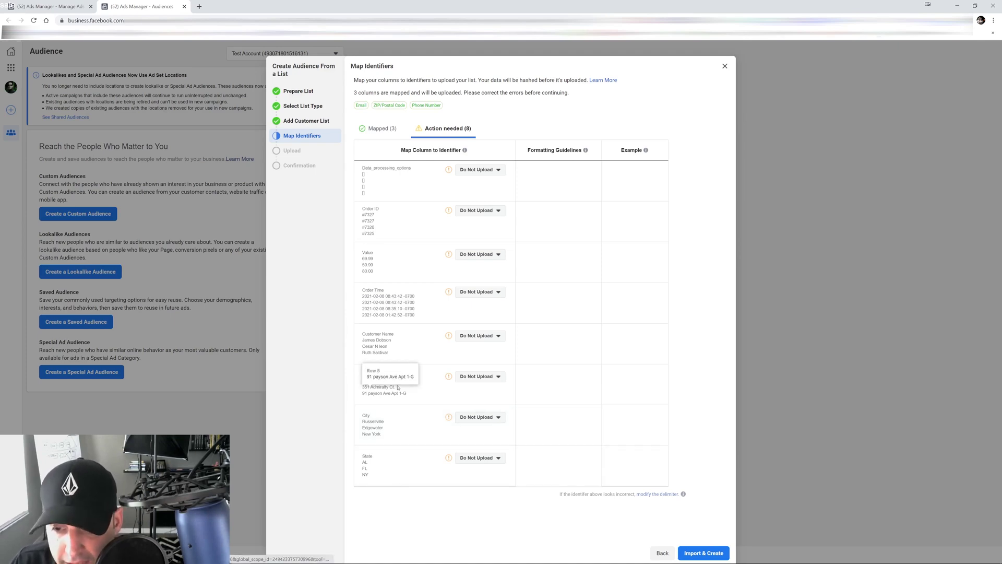
pyautogui.click(485, 419)
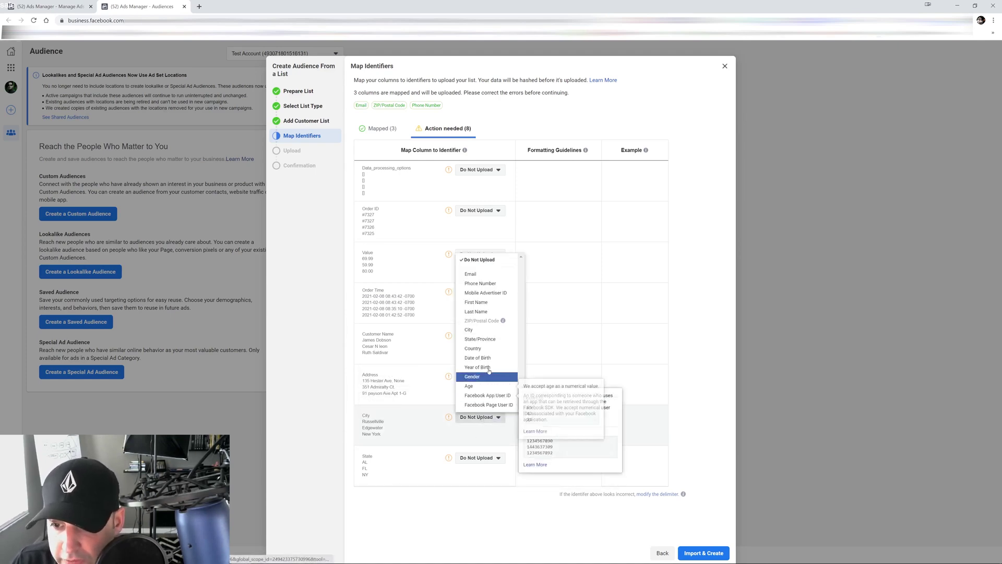
pyautogui.click(481, 330)
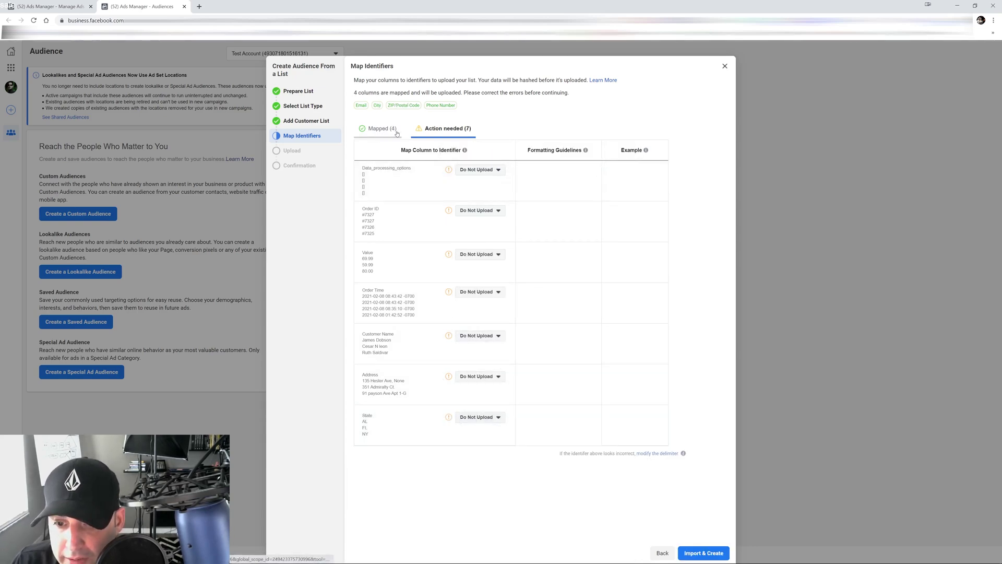
pyautogui.click(497, 418)
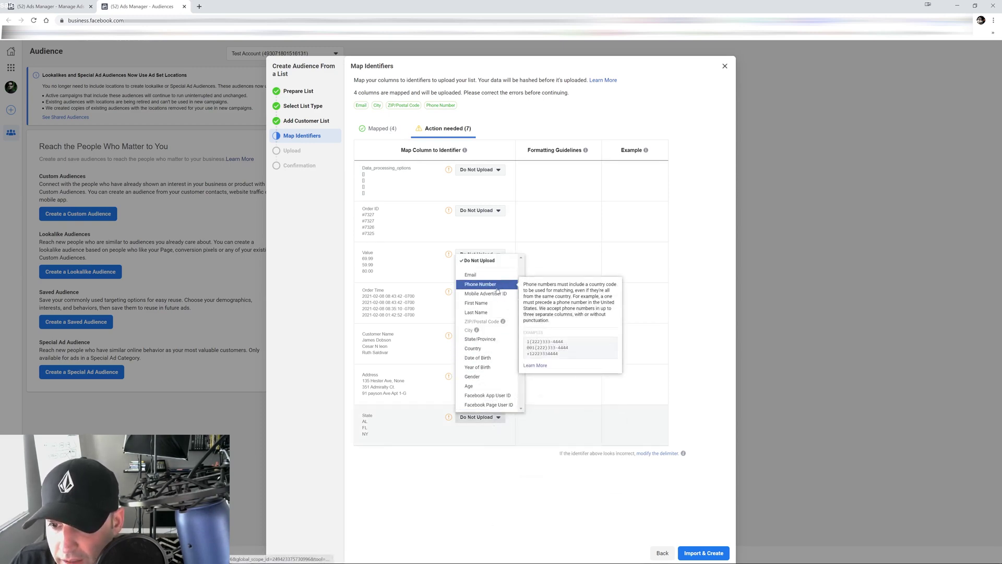
pyautogui.click(494, 343)
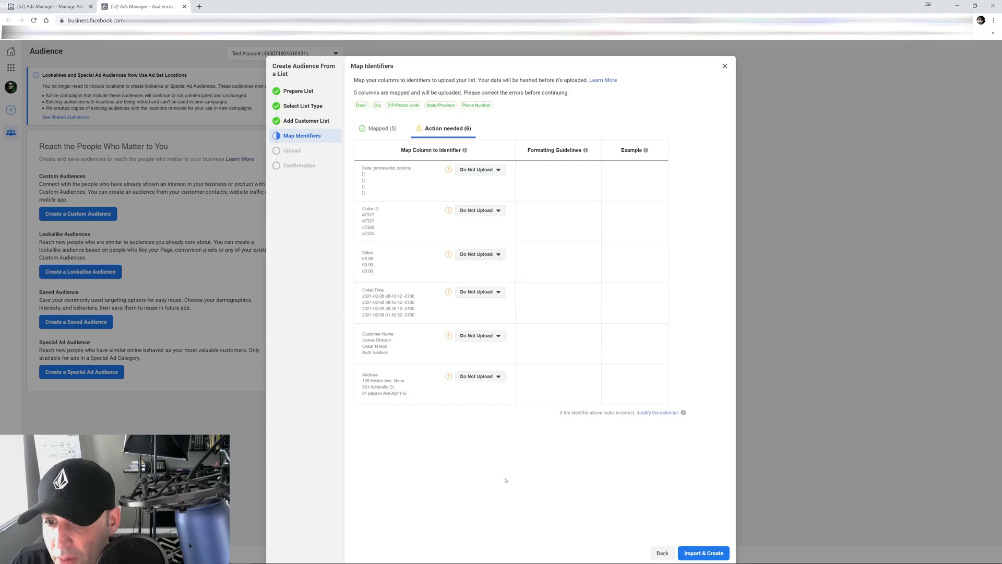
# Import the mapped list to create the Customer List Feb 2021 custom audience
pyautogui.click(697, 554)
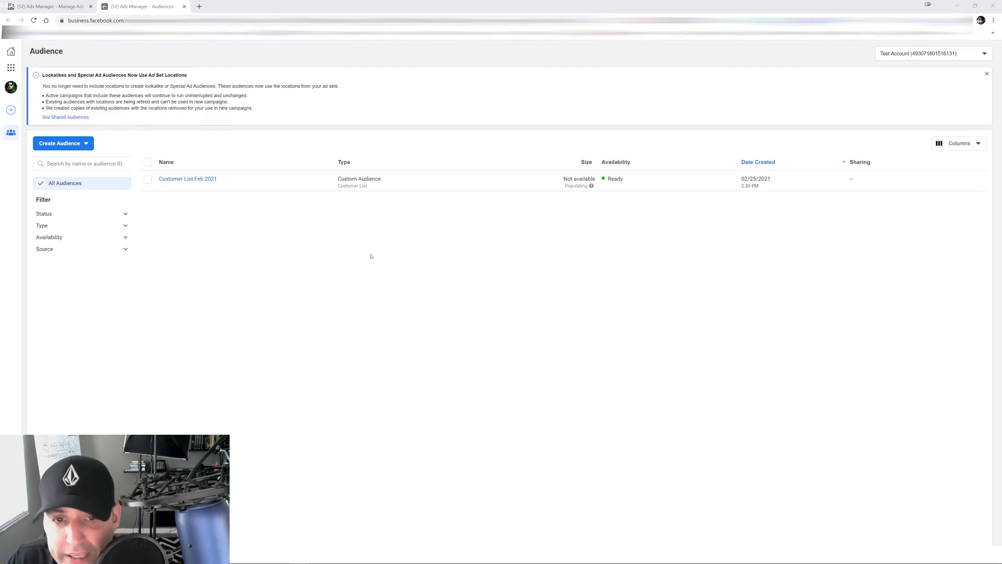
# From Customer List Feb 2021's actions, create a lookalike audience sized at 10%
pyautogui.click(209, 180)
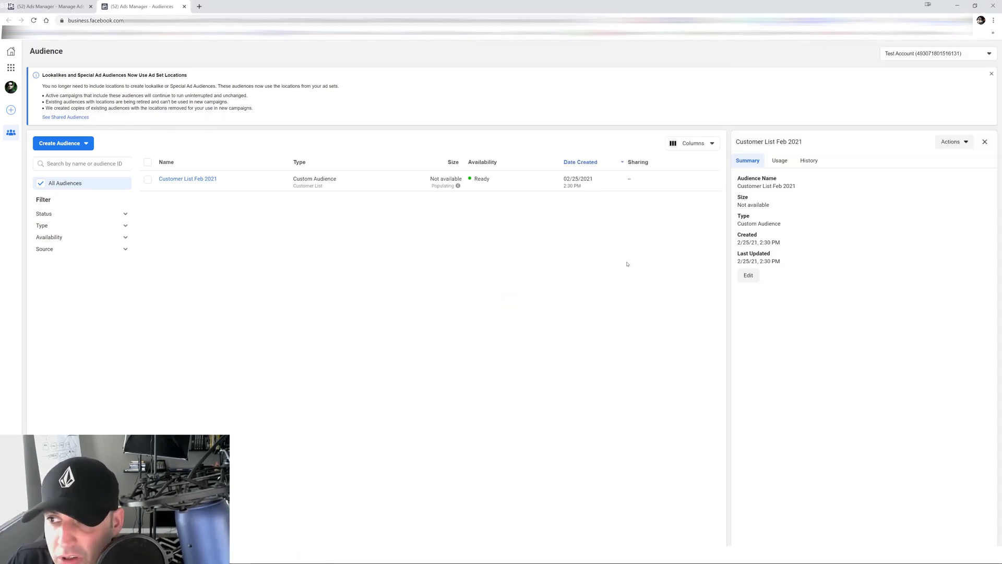
pyautogui.click(959, 142)
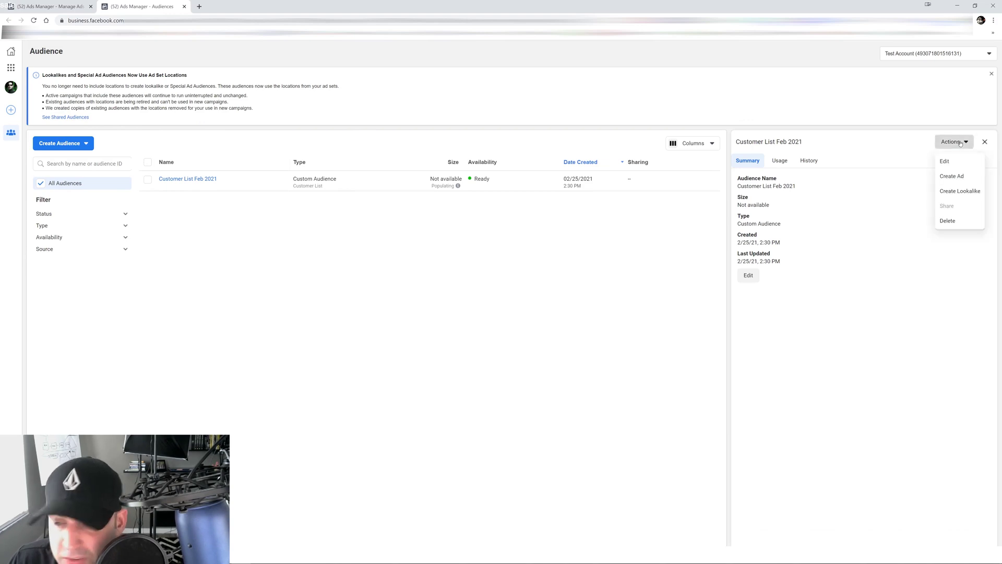
pyautogui.click(945, 196)
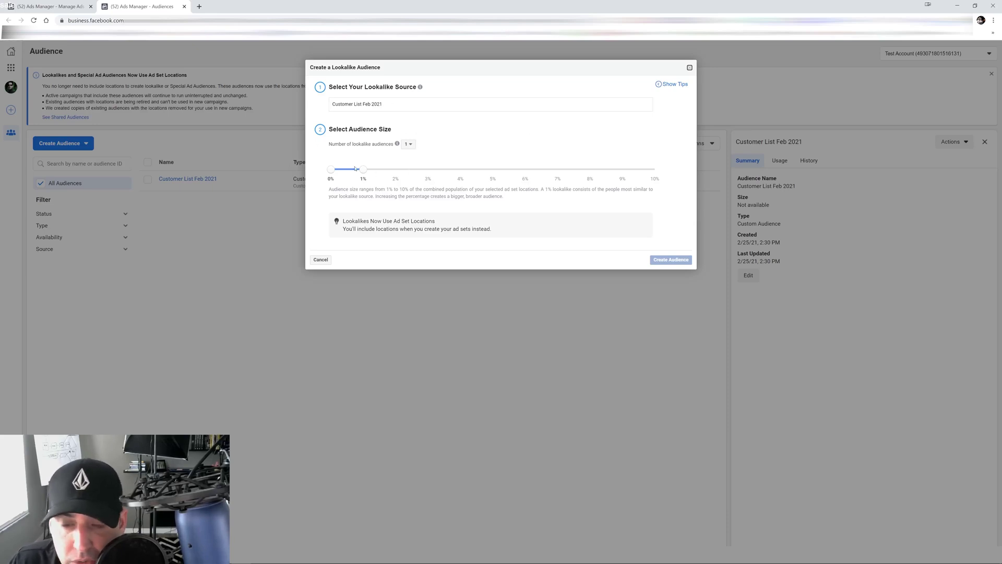
pyautogui.moveTo(361, 170); pyautogui.dragTo(656, 170)
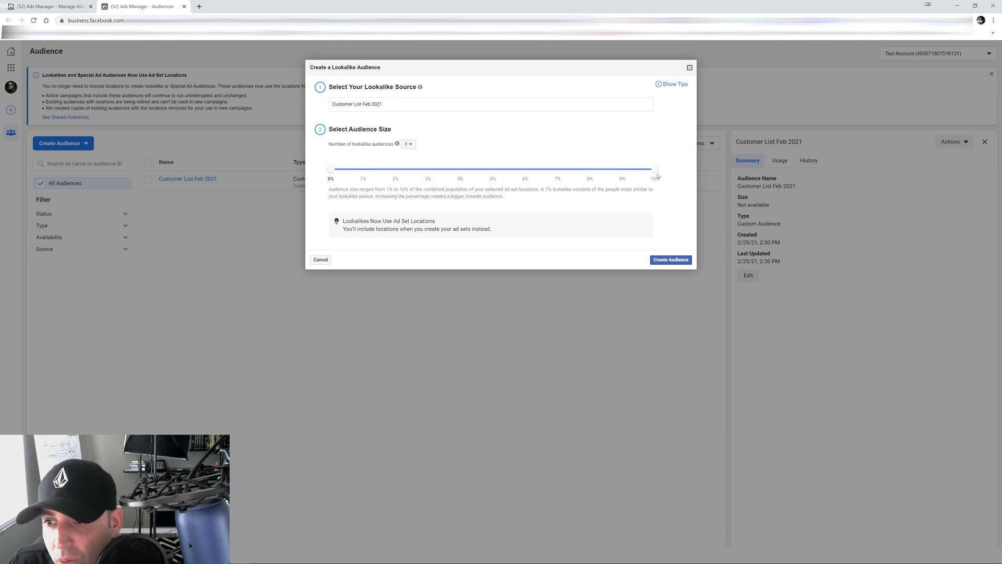
pyautogui.click(670, 260)
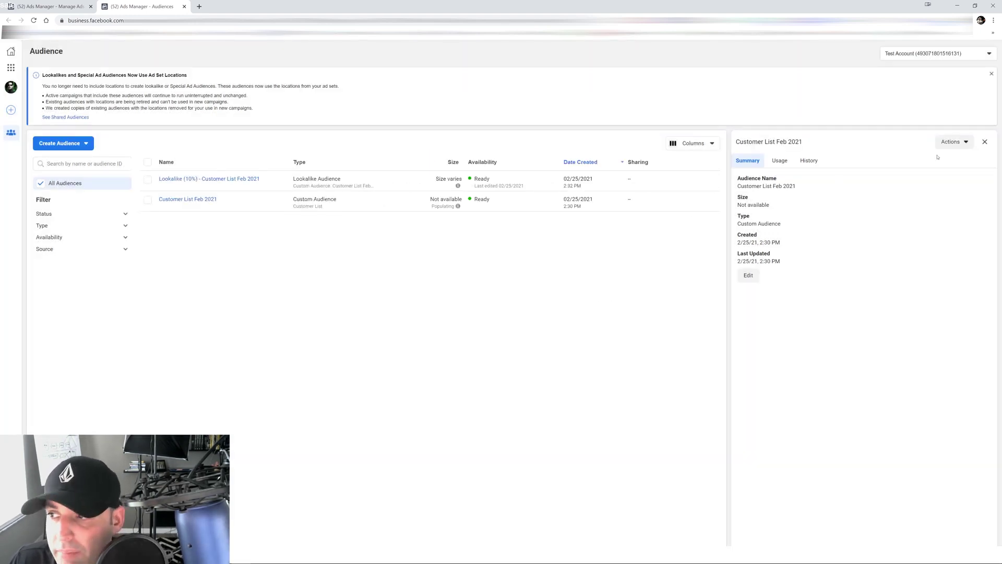
# Close the Customer List Feb 2021 details panel to show the full Audiences list
pyautogui.click(985, 142)
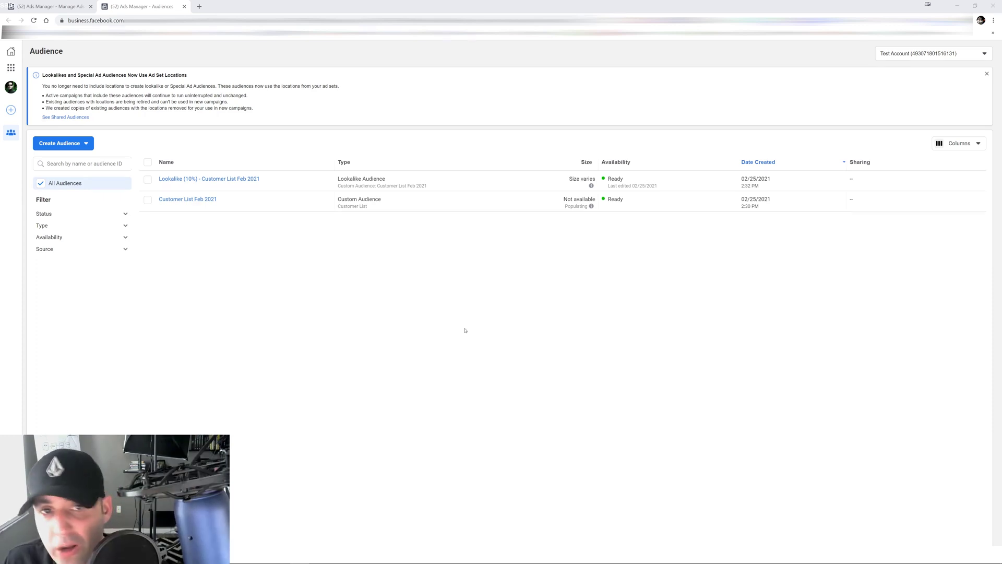
# Create a new Conversions campaign draft and open its New Ad Set settings
pyautogui.click(51, 7)
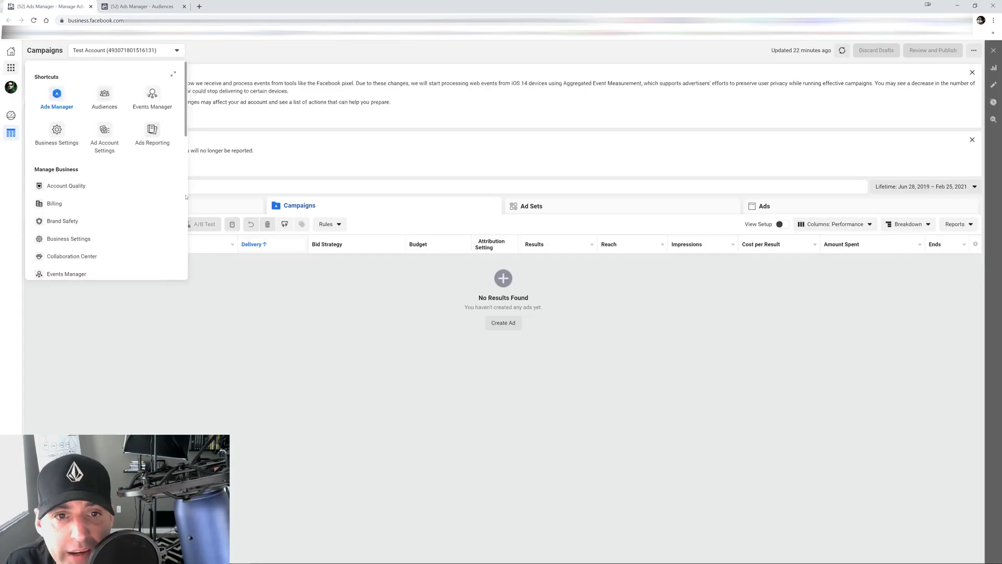
pyautogui.click(46, 224)
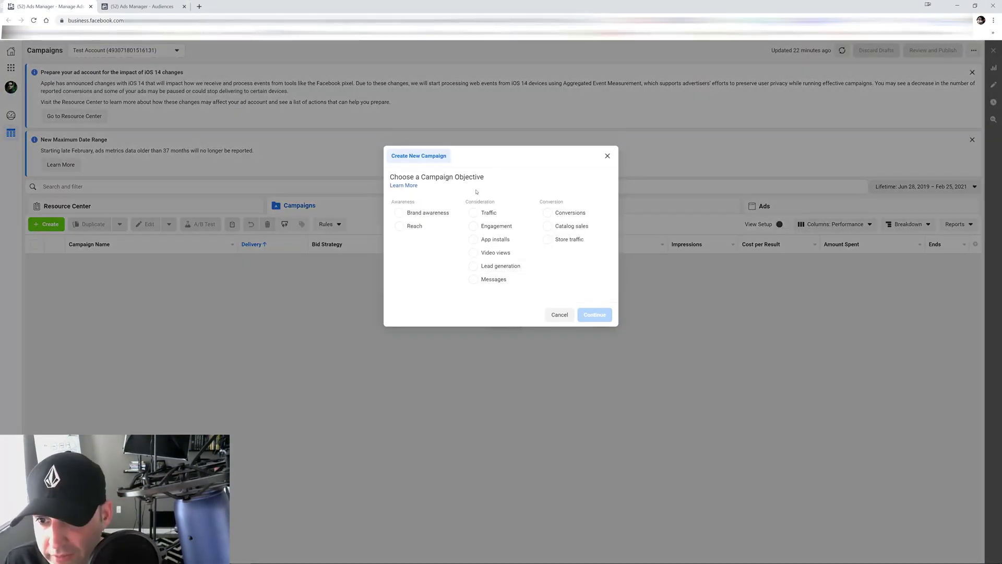
pyautogui.click(558, 213)
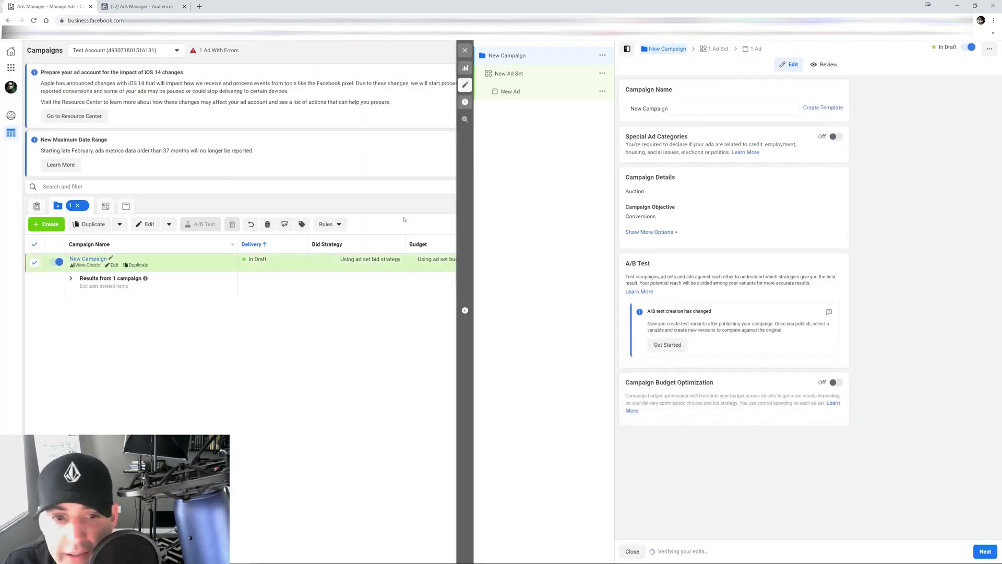
pyautogui.click(710, 49)
# Try Customer List Feb 2021 as the ad set's custom audience, then target 'Lookalike (10%) - Customer List Feb 2021' instead
pyautogui.scroll(-5, 759, 230)
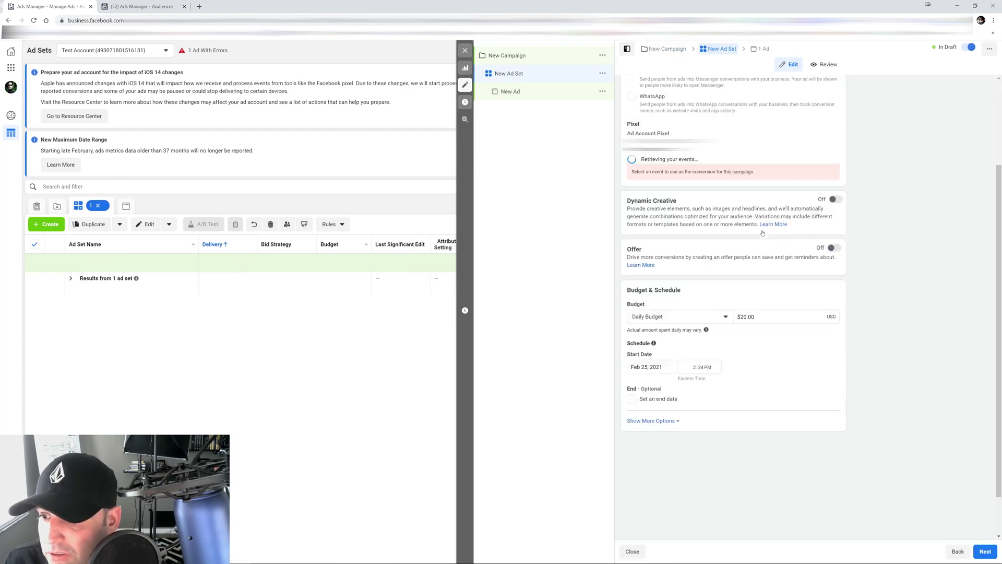
pyautogui.scroll(-6, 759, 230)
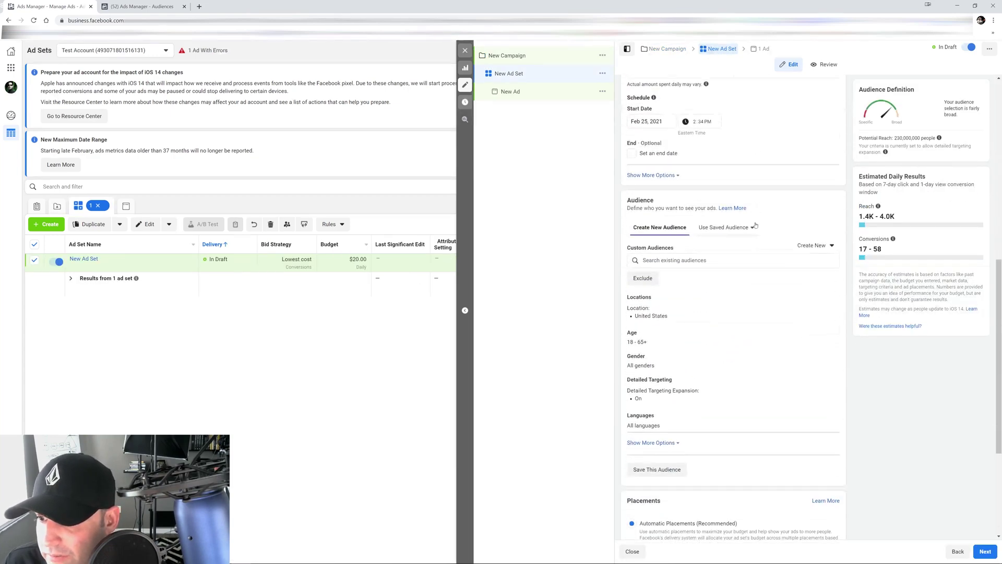
pyautogui.click(692, 256)
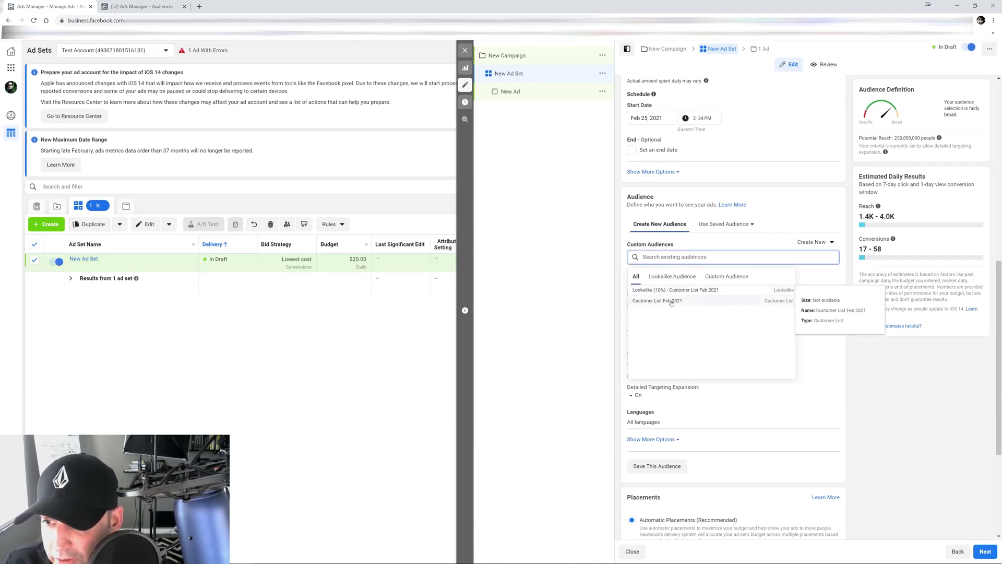
pyautogui.click(672, 305)
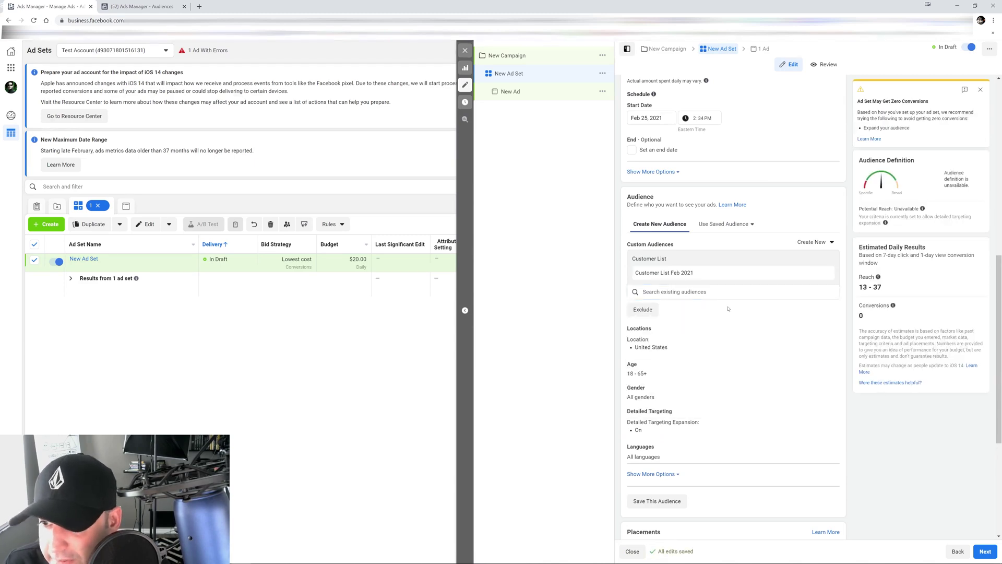
pyautogui.click(825, 273)
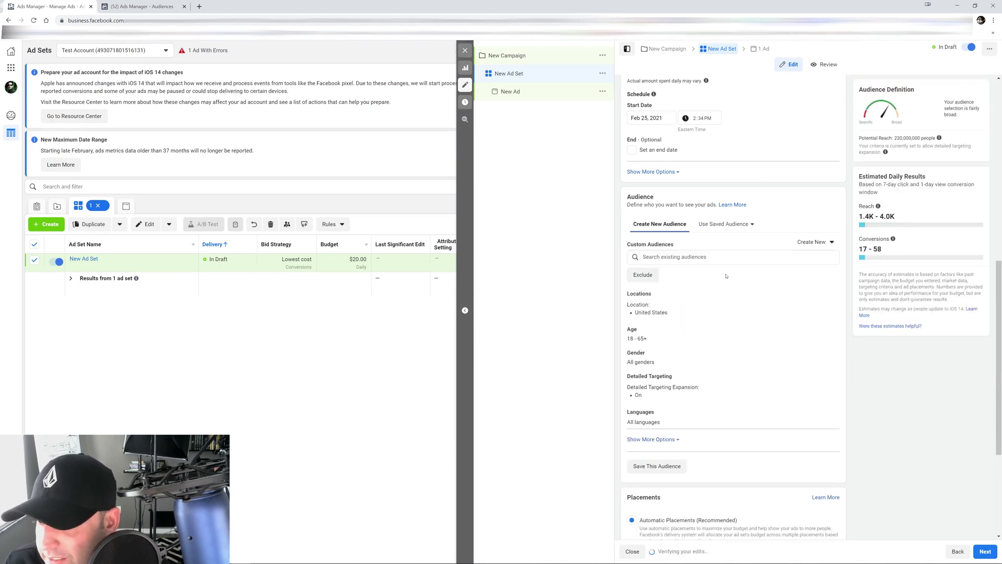
pyautogui.click(713, 261)
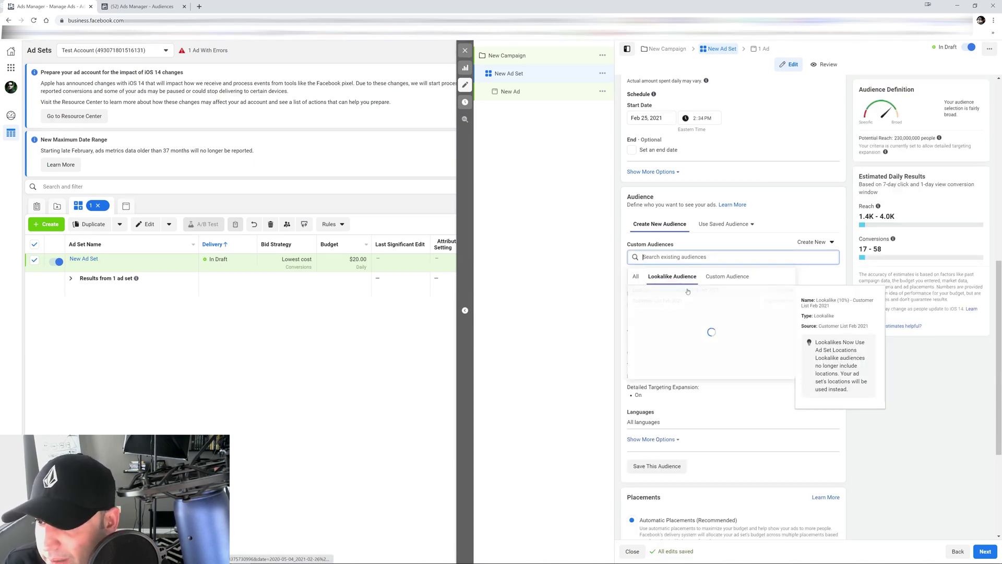
pyautogui.click(696, 290)
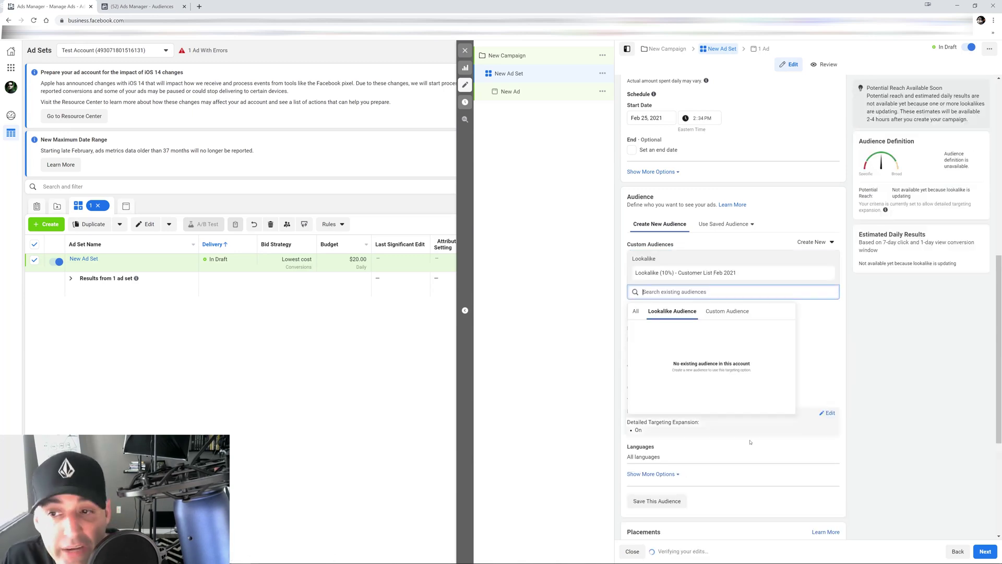
# Close the ad set editor, leaving the draft New Ad Set at $20.00 daily
pyautogui.click(469, 54)
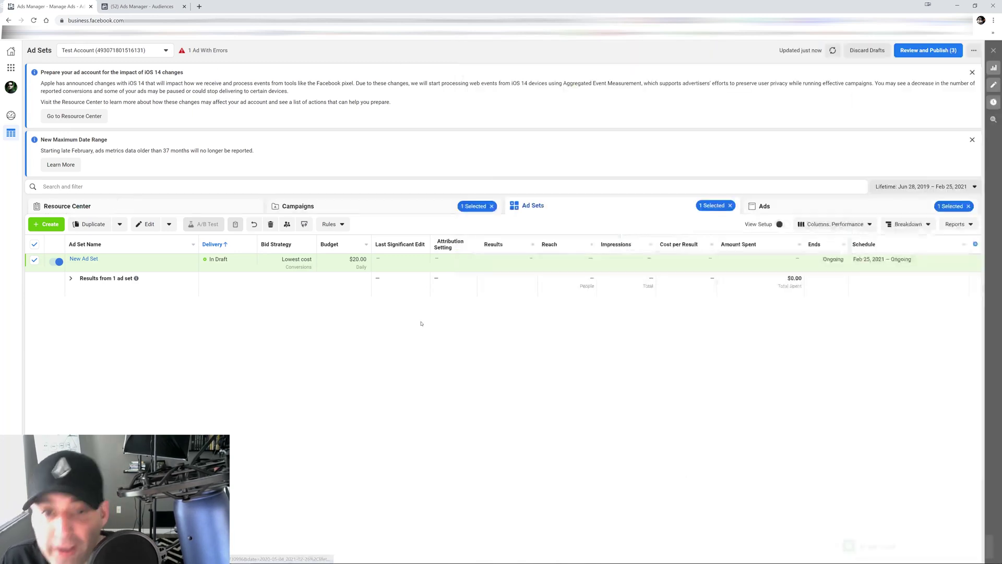